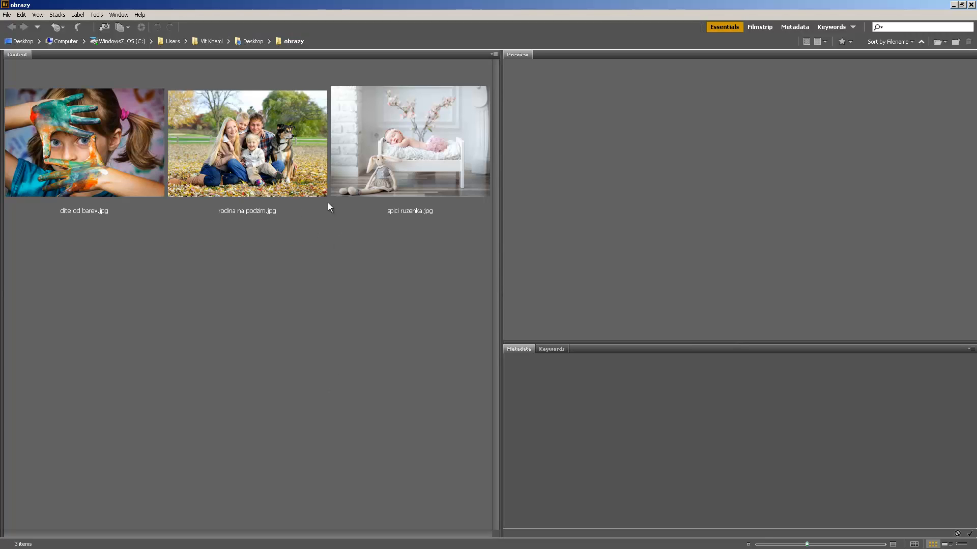
- Open the autumn family photo rodina na podzim.jpg in Photoshop
left_click(264, 161)
double_click(265, 161)
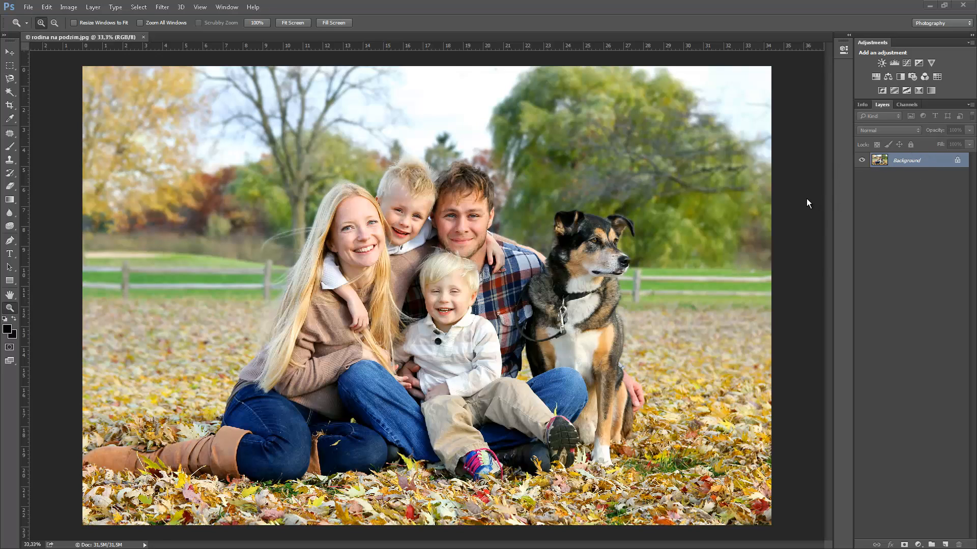
- Toggle the Layers panel off and back on, and look through the list of available panels
key("F7")
key("F7")
key("F7")
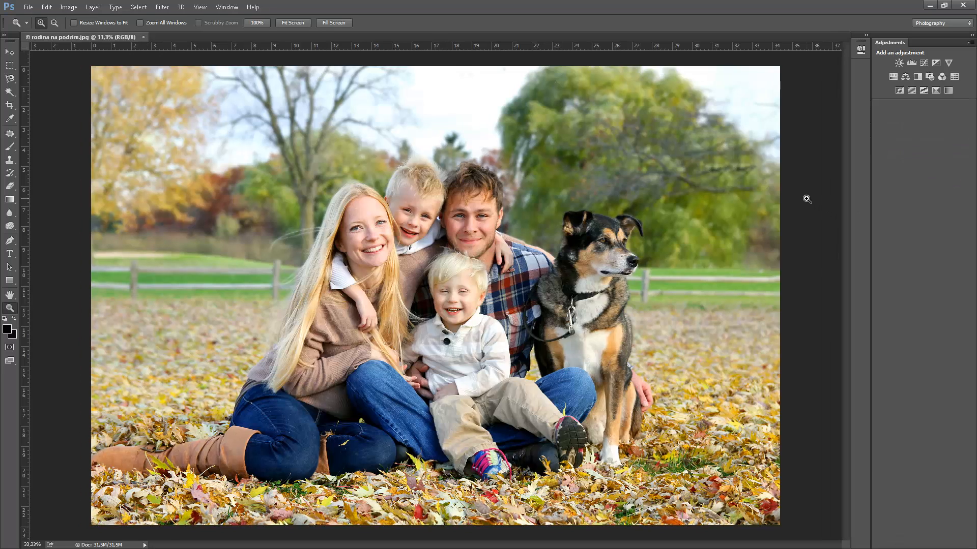
key("F7")
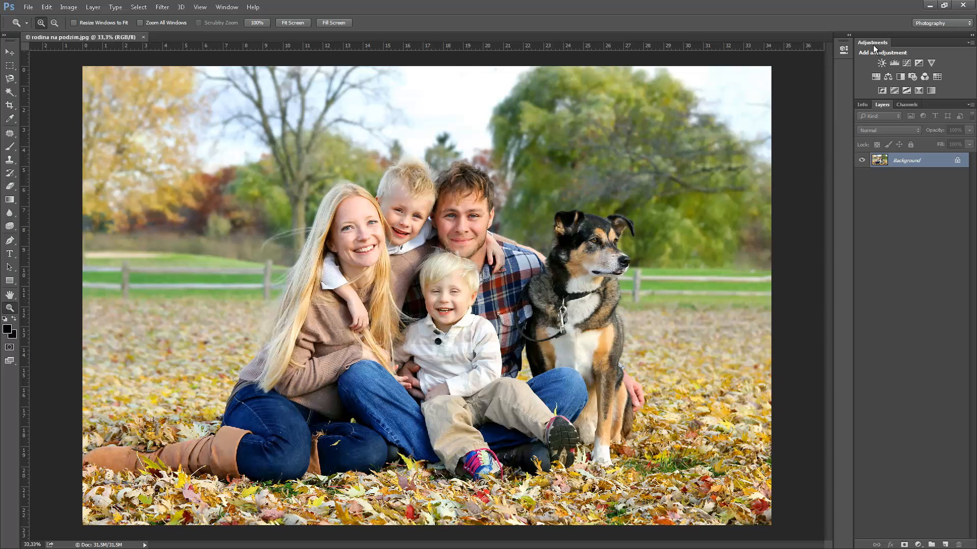
left_click(241, 7)
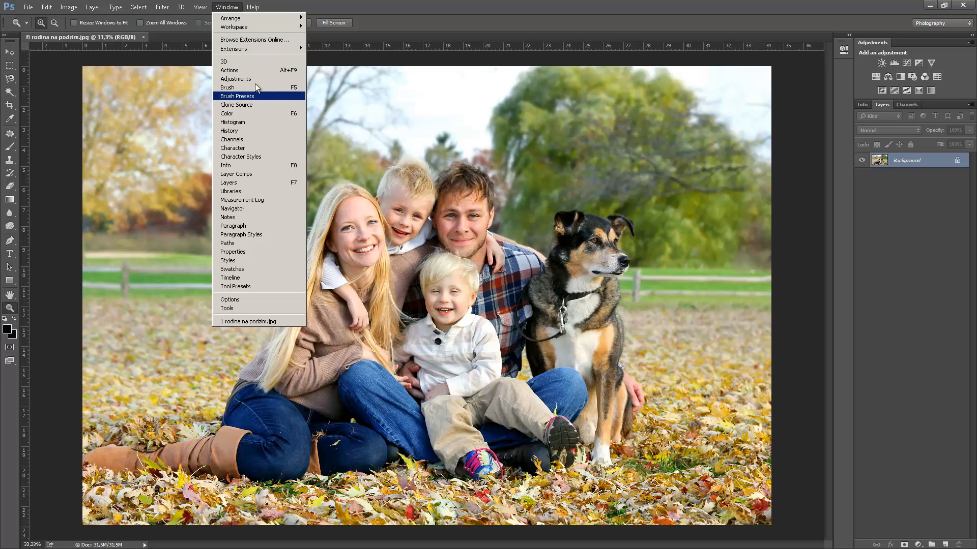
left_click(450, 17)
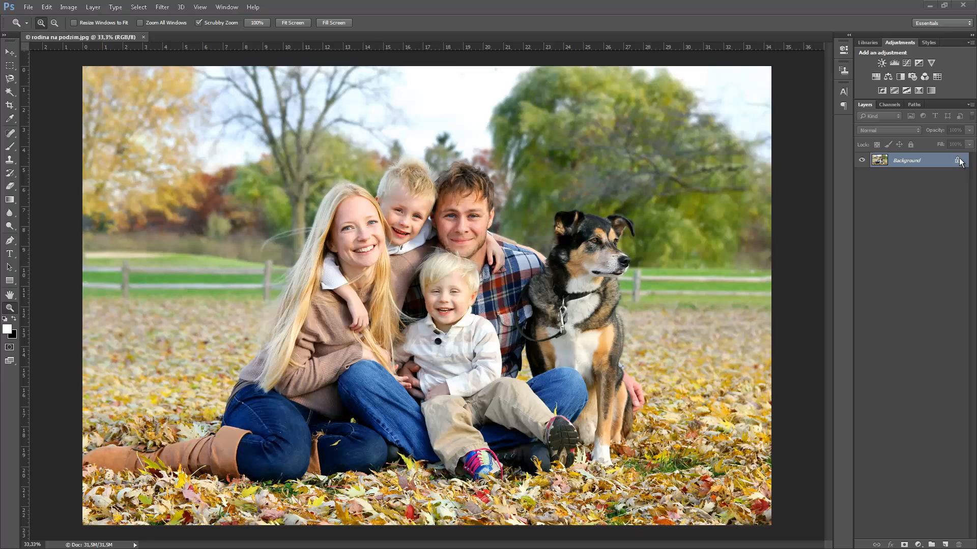
- Convert the locked Background into a regular layer named "rodina na podzim - promo"
double_click(926, 167)
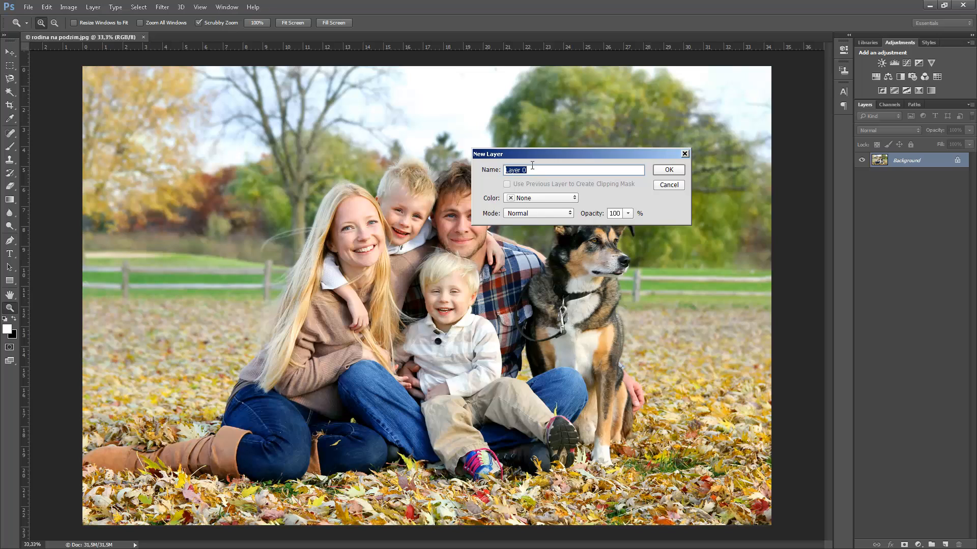
type("rodina v")
key("BackSpace")
type("na podzim - úp")
key("BackSpace")
key("BackSpace")
type("promo")
left_click(668, 170)
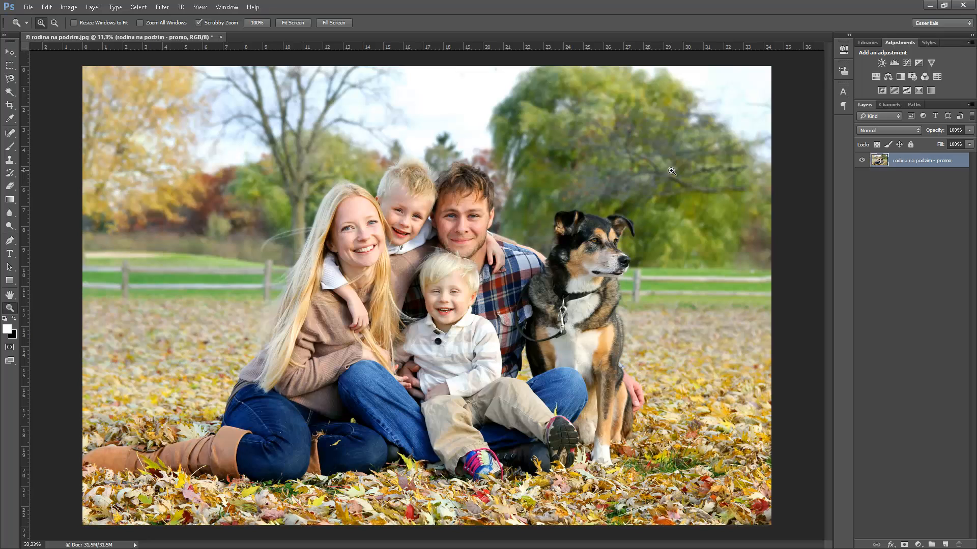
- Draw two trial rectangular marquee selections around the family, clearing each one
key("m")
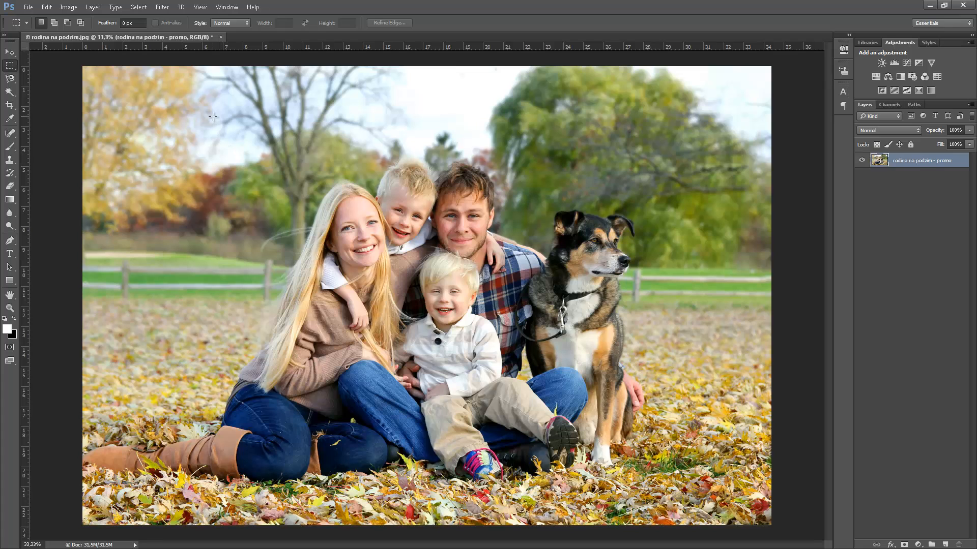
left_click_drag(213, 116, 689, 475)
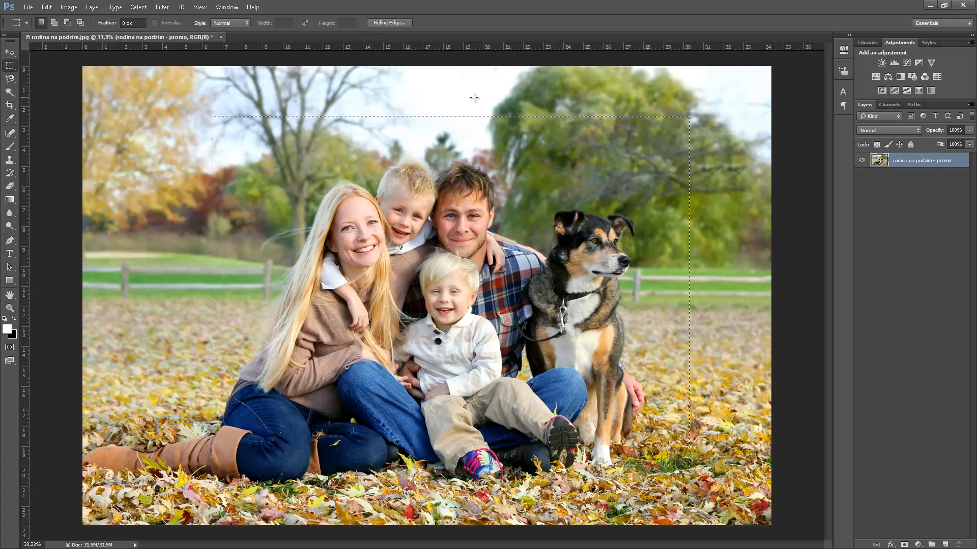
key("ctrl+d")
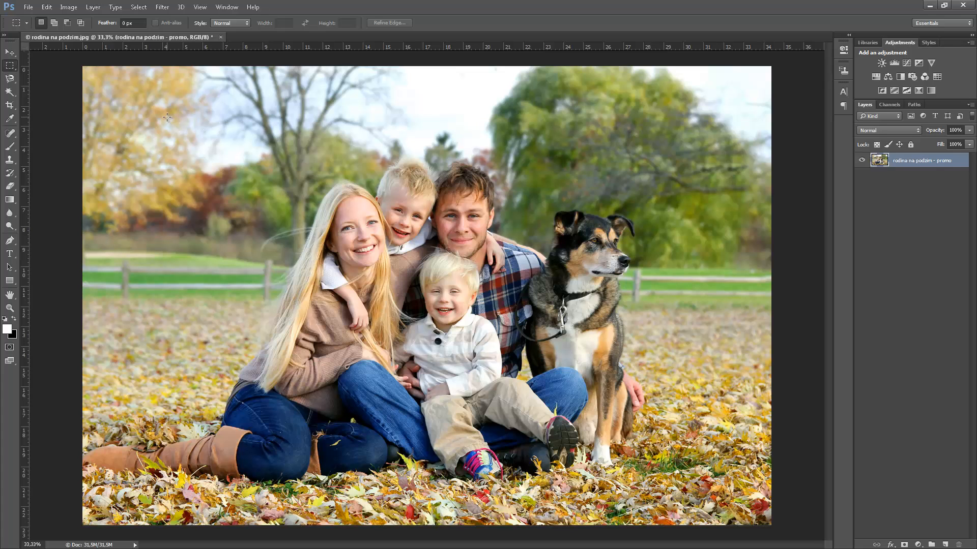
left_click_drag(167, 117, 670, 509)
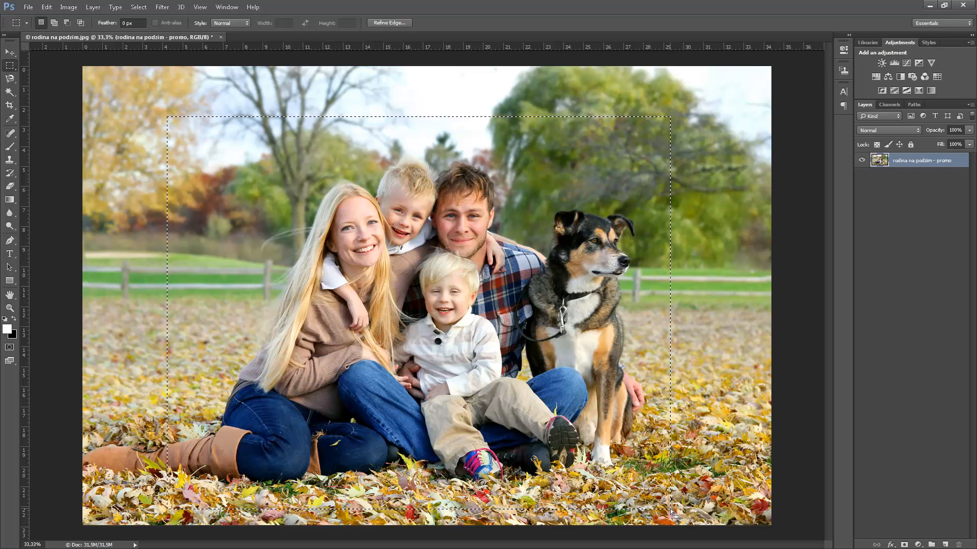
left_click(670, 509)
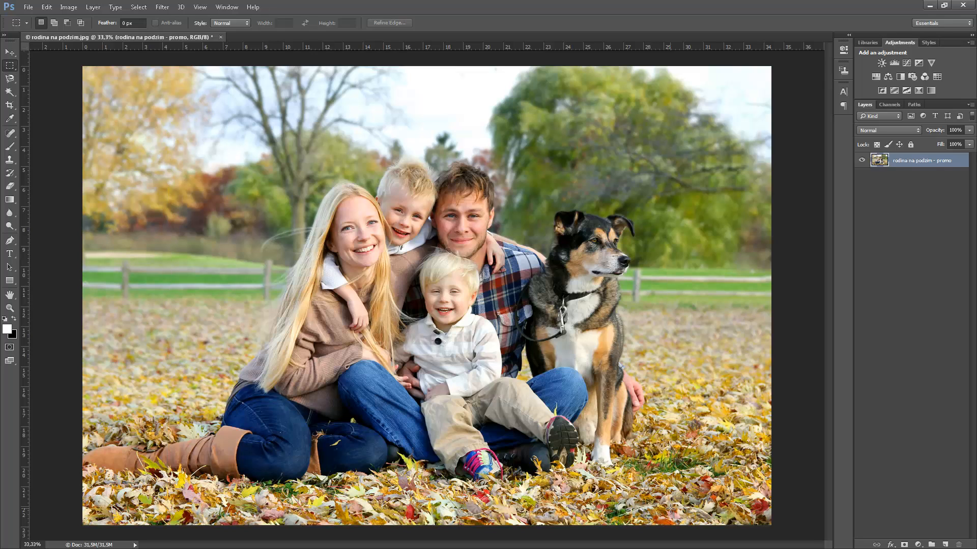
- Select the whole photo, move its content partly off the canvas and return it to its original position
key("ctrl+a")
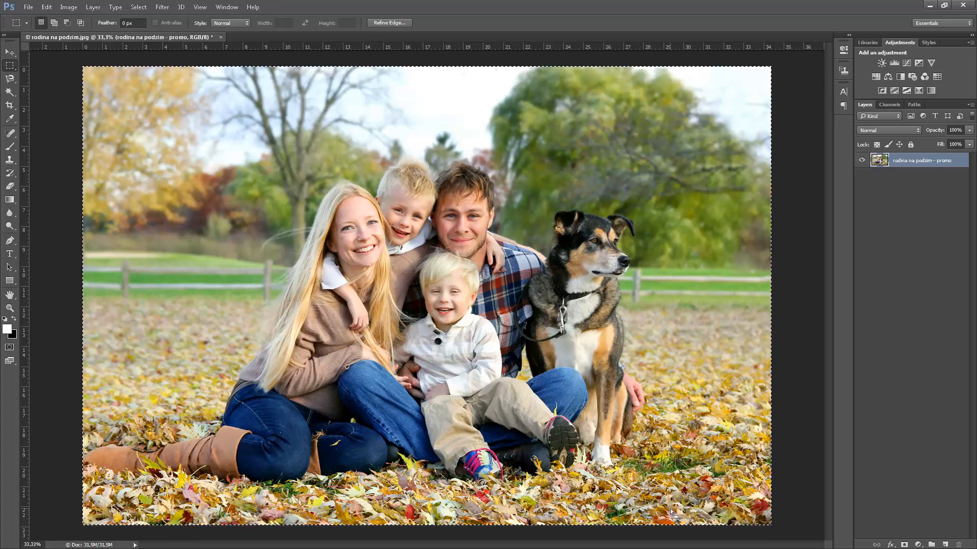
key("v")
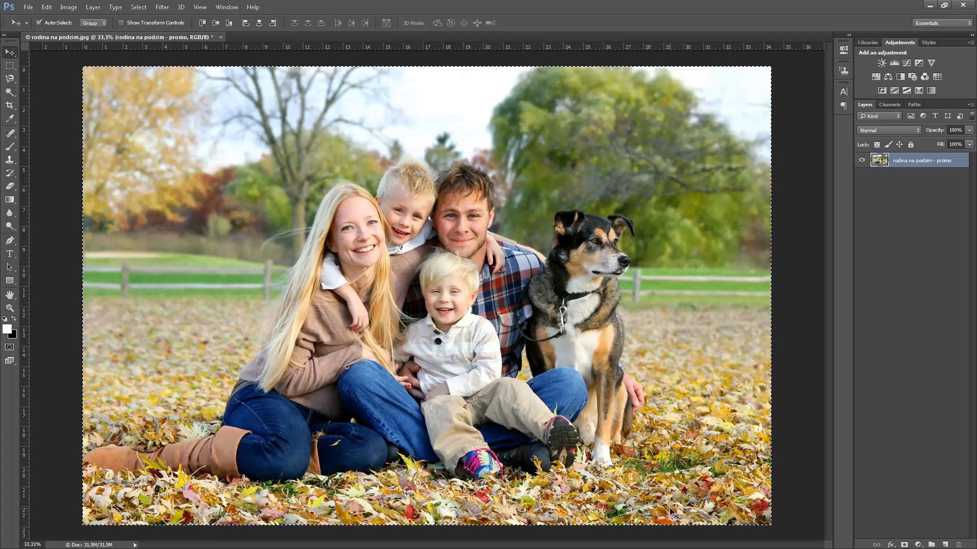
left_click_drag(641, 224, 390, 237)
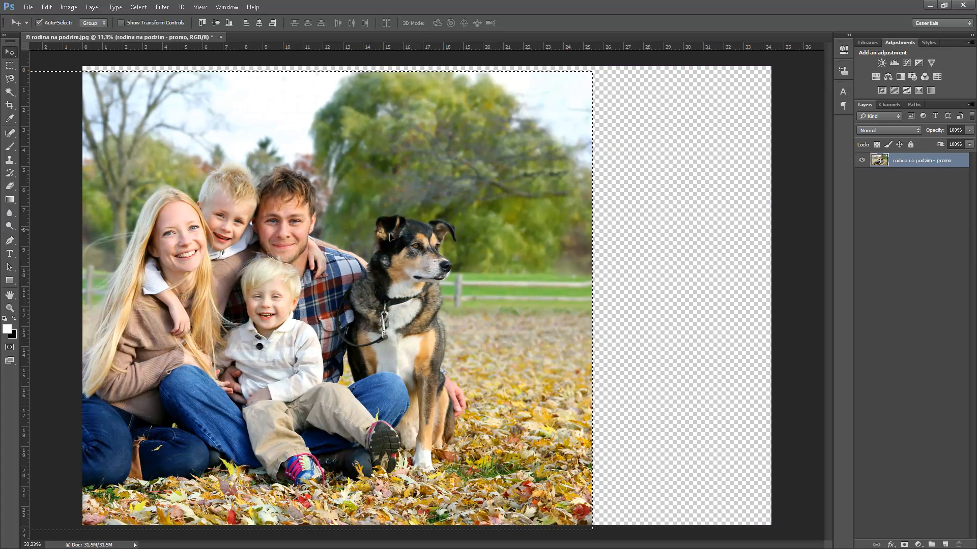
left_click_drag(315, 231, 530, 304)
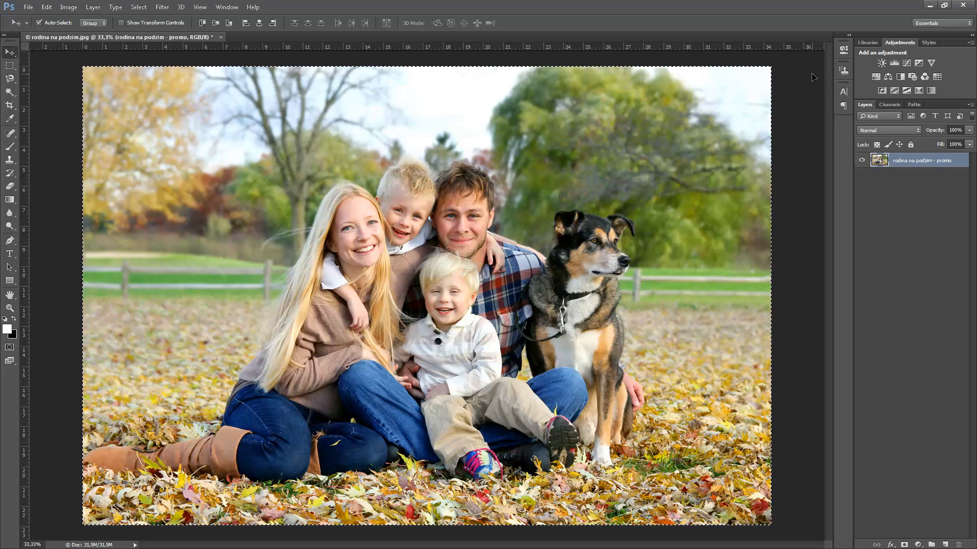
- Try stretching and squeezing the photo non-proportionally with Free Transform, and cancel the transformation
key("ctrl+t")
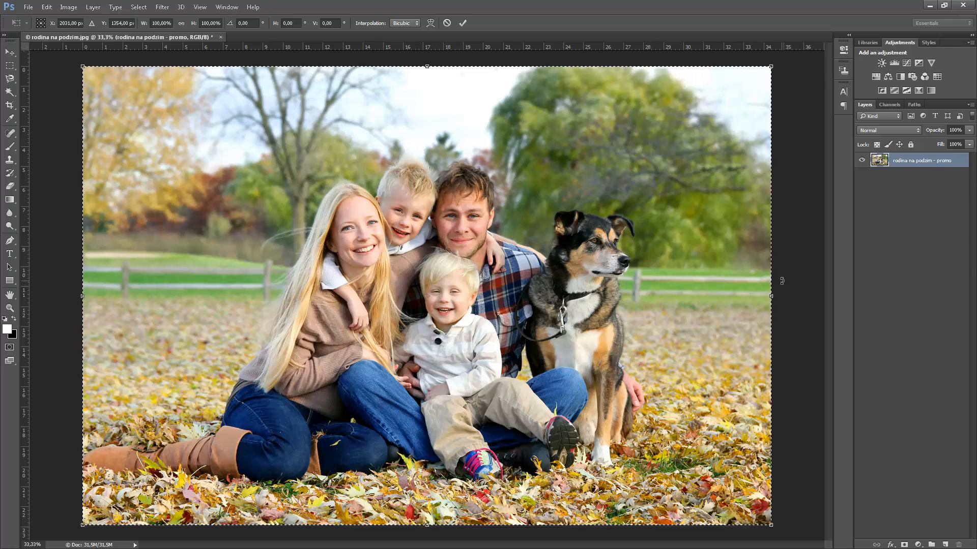
left_click_drag(770, 296, 473, 296)
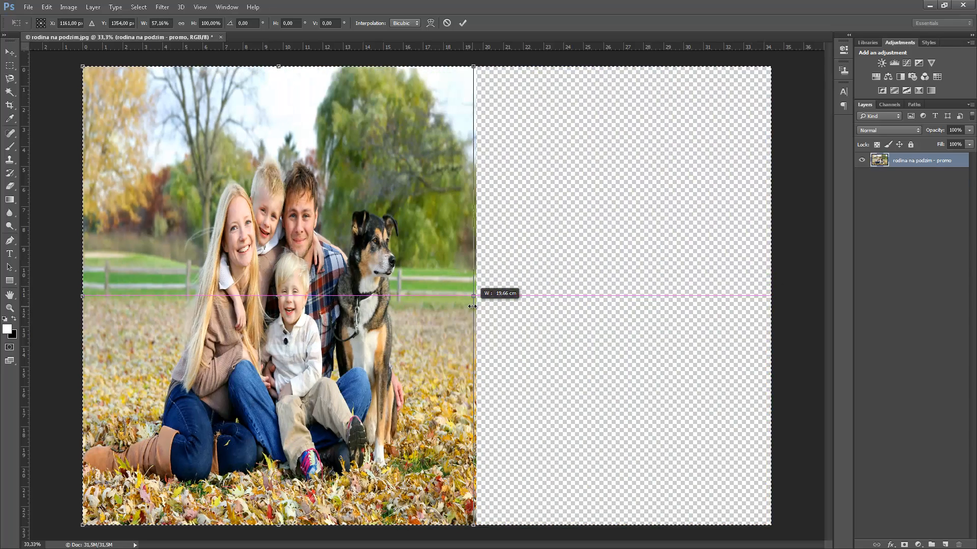
left_click_drag(277, 526, 278, 321)
left_click_drag(84, 68, 206, 186)
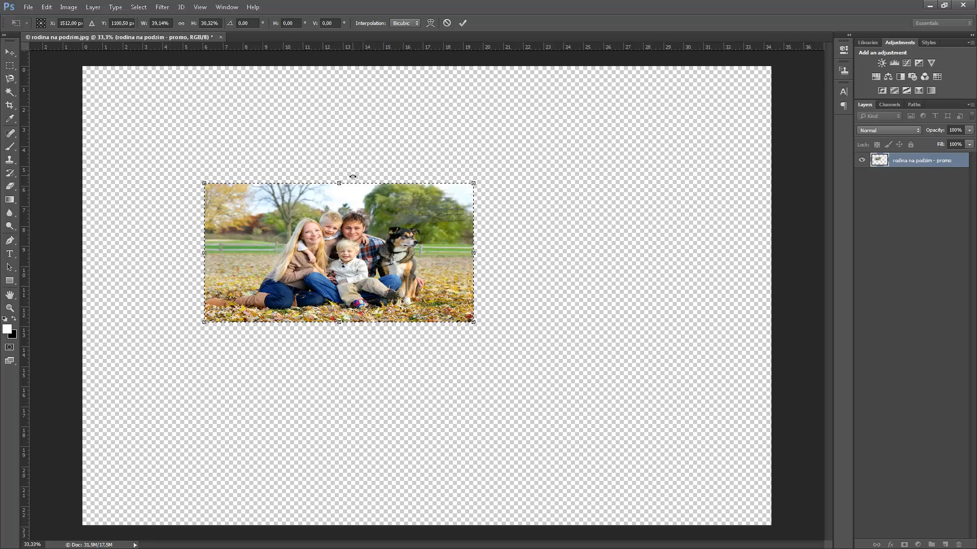
left_click_drag(339, 183, 339, 114)
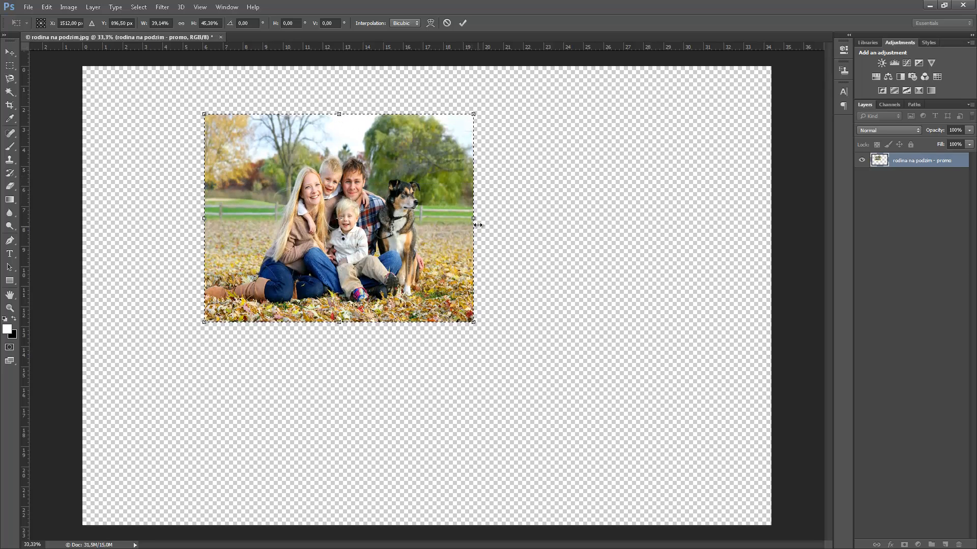
left_click_drag(473, 218, 617, 220)
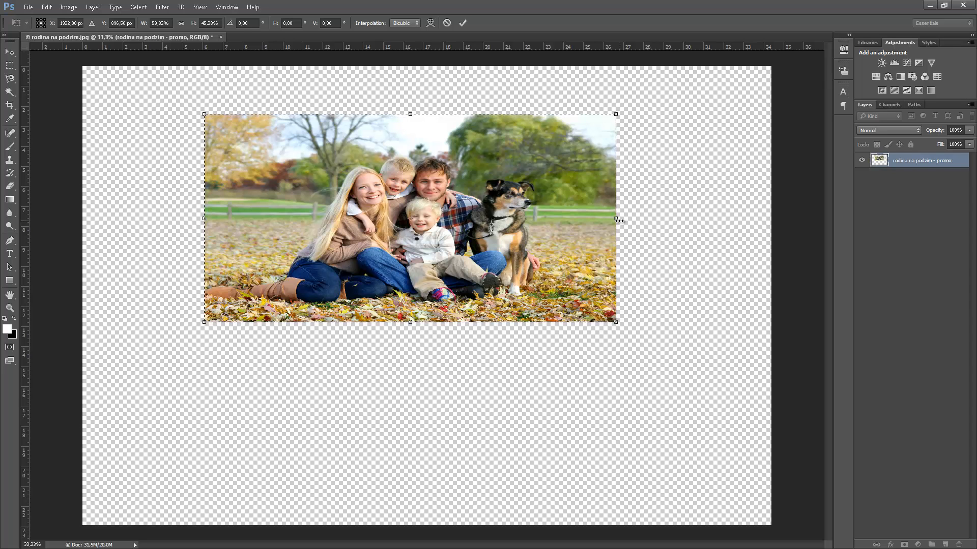
key("Escape")
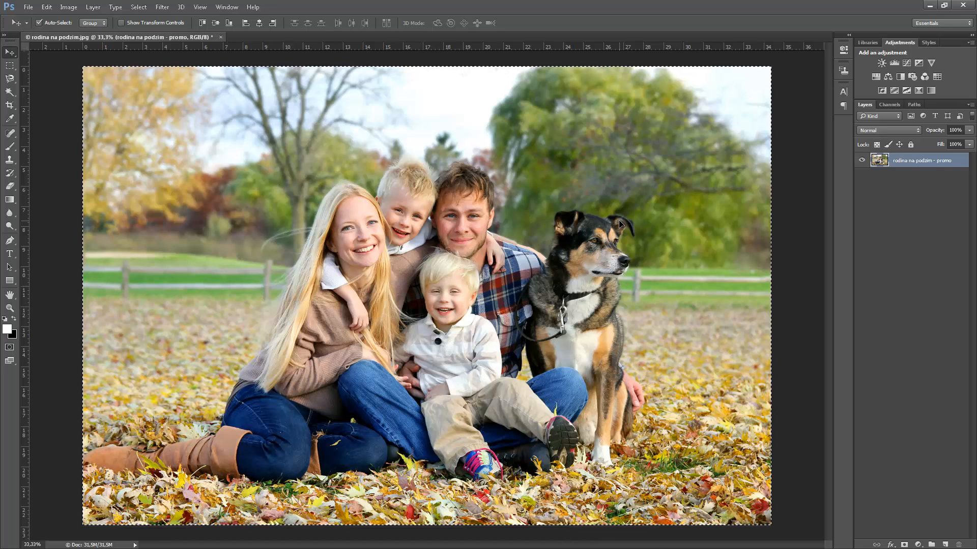
- Try scaling the photo from one corner to about 47% with Free Transform, and cancel the transformation
key("ctrl")
key("ctrl+t")
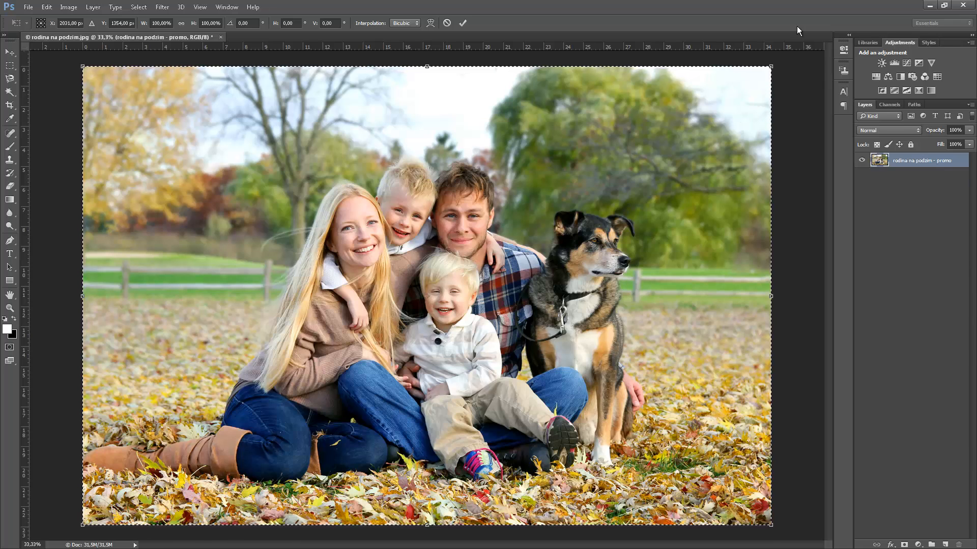
left_click_drag(764, 62, 452, 361)
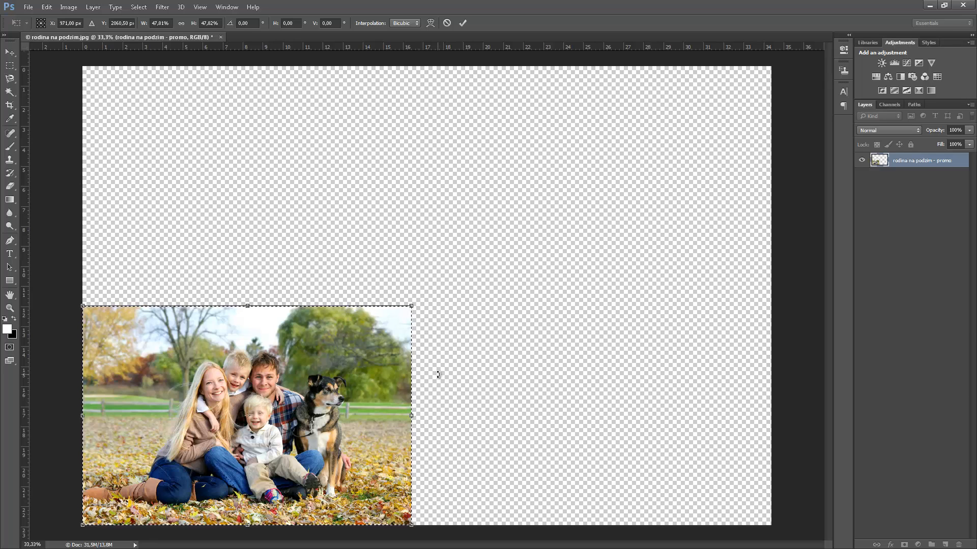
key("Escape")
- Scale the photo around its centre to about 64%, rotate it about 7° clockwise, apply the transformation and undo it
key("ctrl")
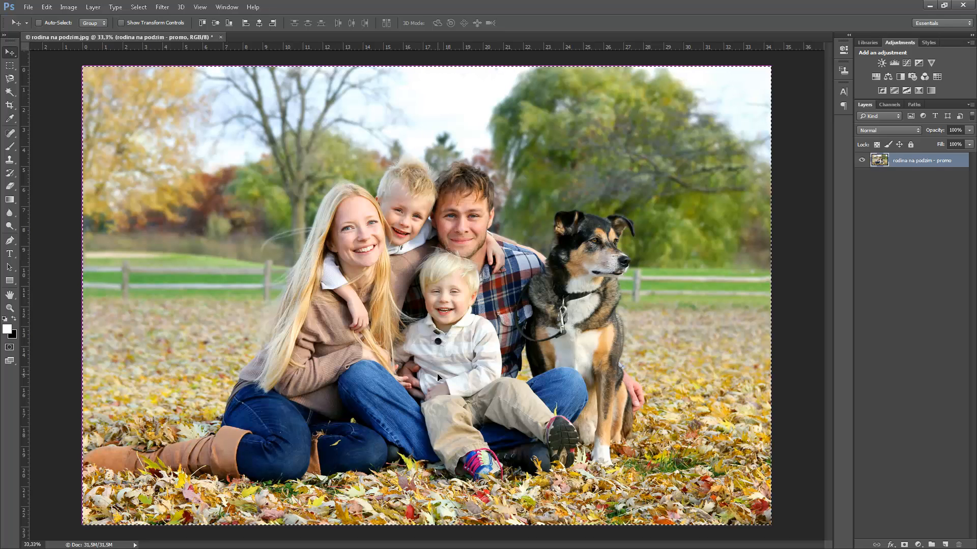
key("ctrl+t")
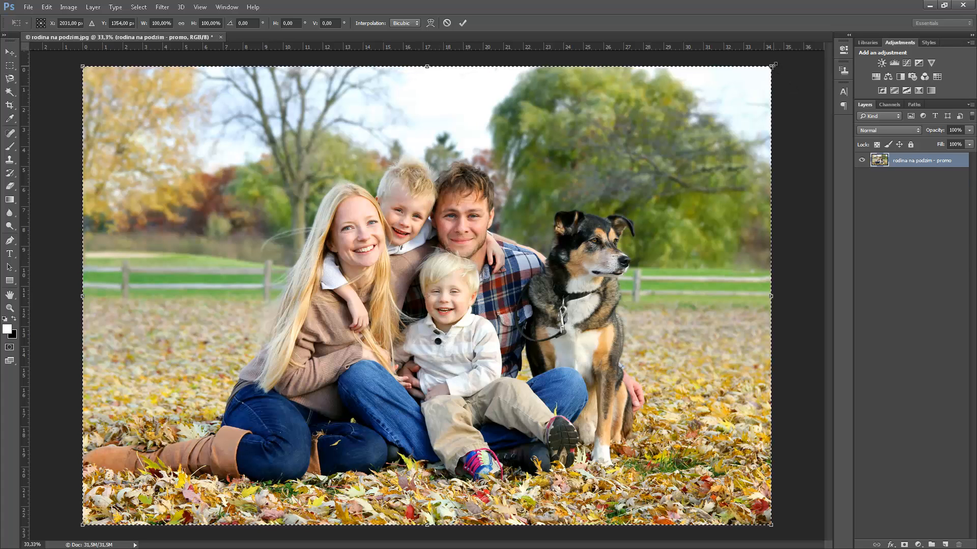
left_click_drag(772, 65, 677, 190)
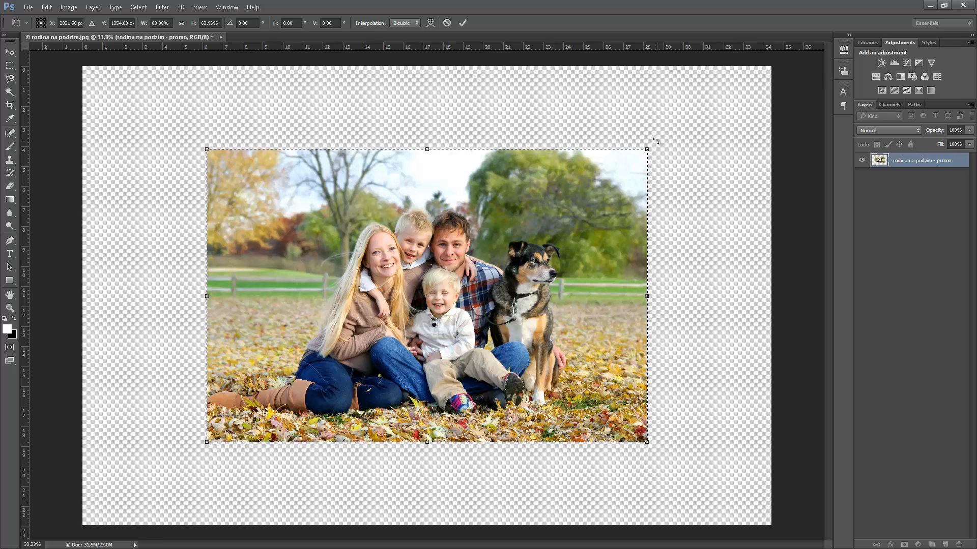
left_click_drag(655, 141, 666, 321)
left_click_drag(671, 243, 685, 163)
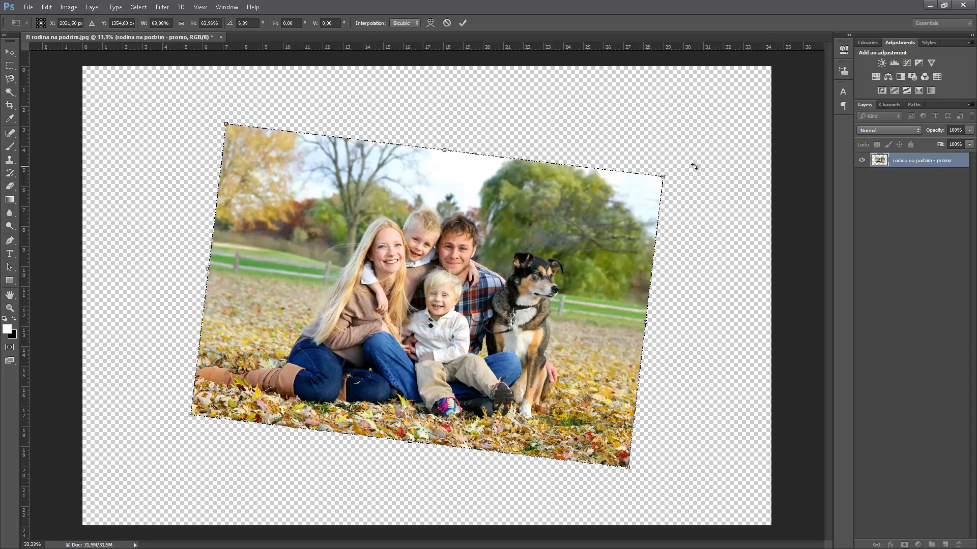
key("Return")
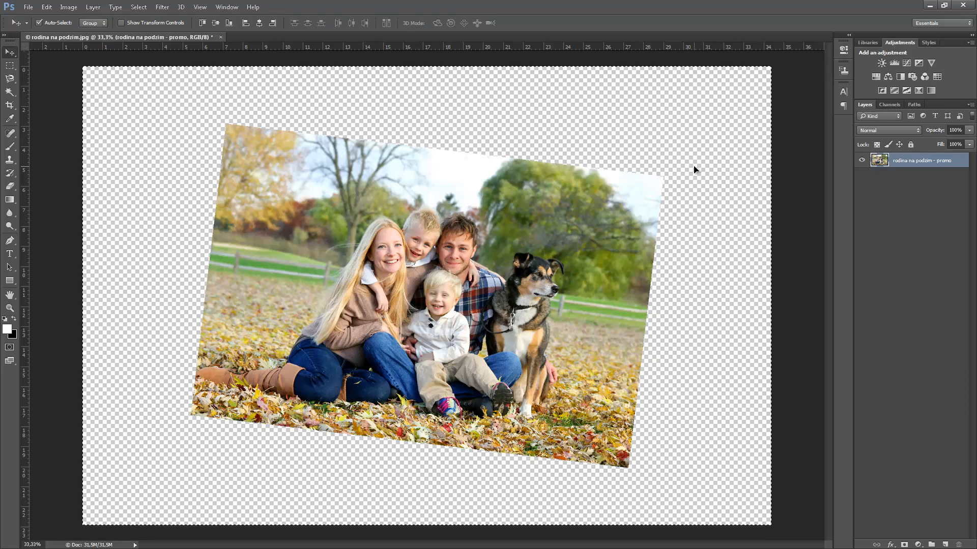
key("ctrl+z")
- Scale the photo around its centre to about 68%, rotate it by -90° and apply the transformation
key("ctrl+t")
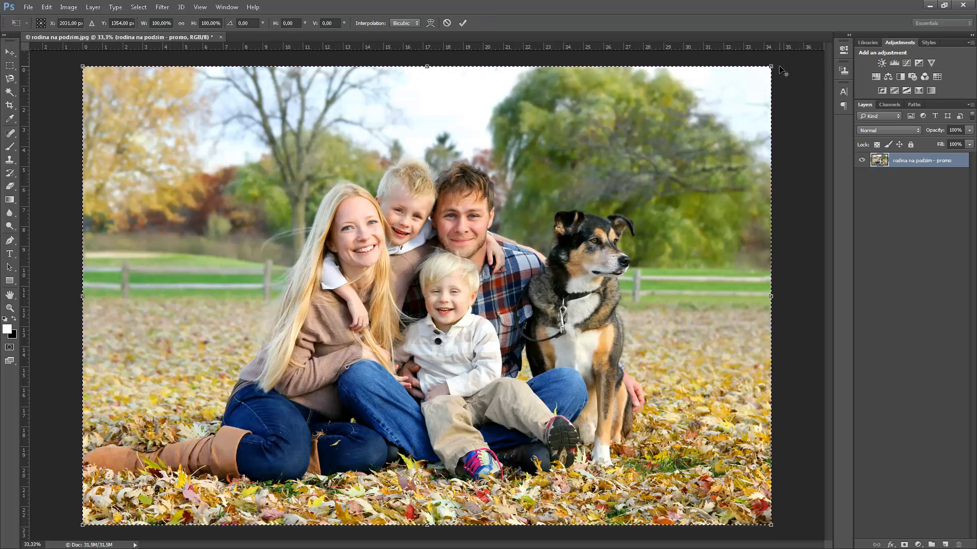
left_click_drag(772, 67, 685, 171)
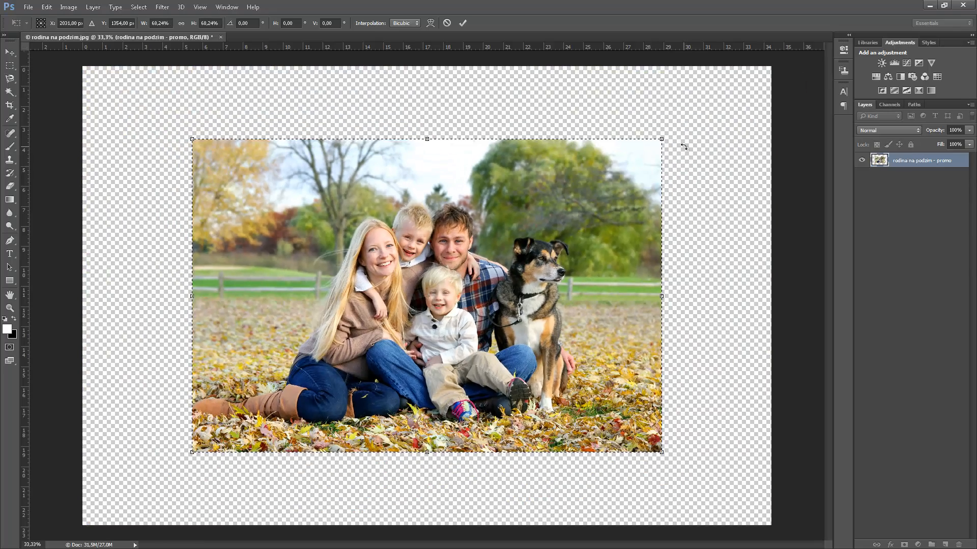
left_click_drag(677, 137, 358, 175)
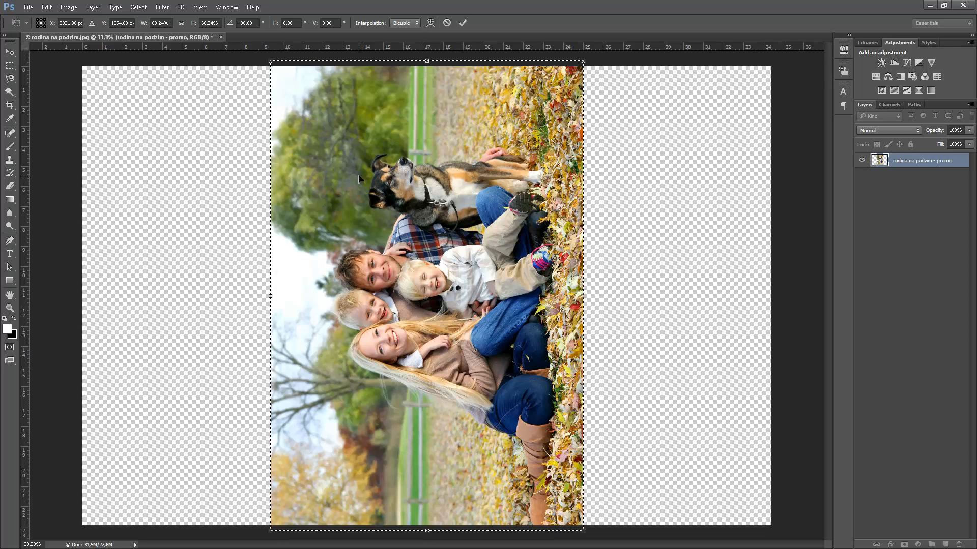
key("Return")
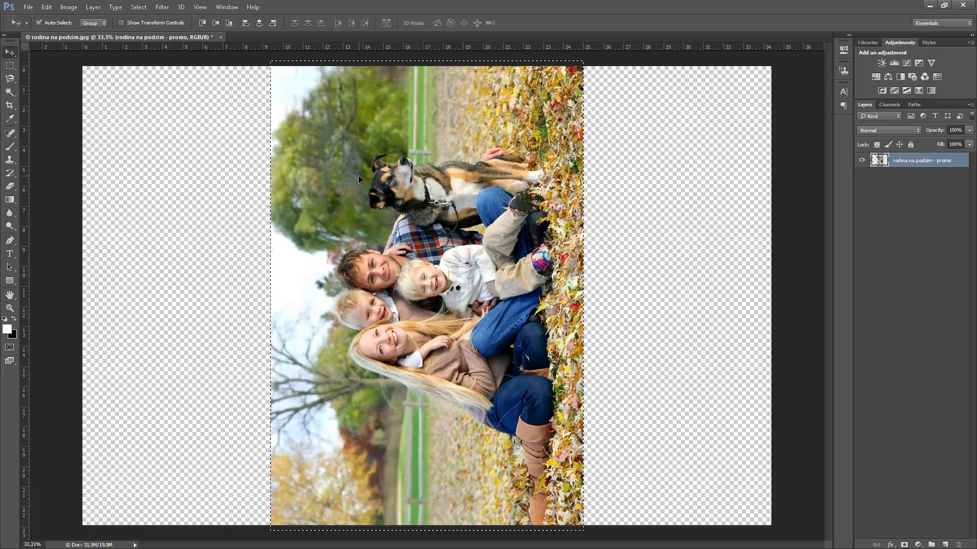
- Look at the Image Rotation options, restore the photo to its untransformed state and clear the selection
left_click(68, 6)
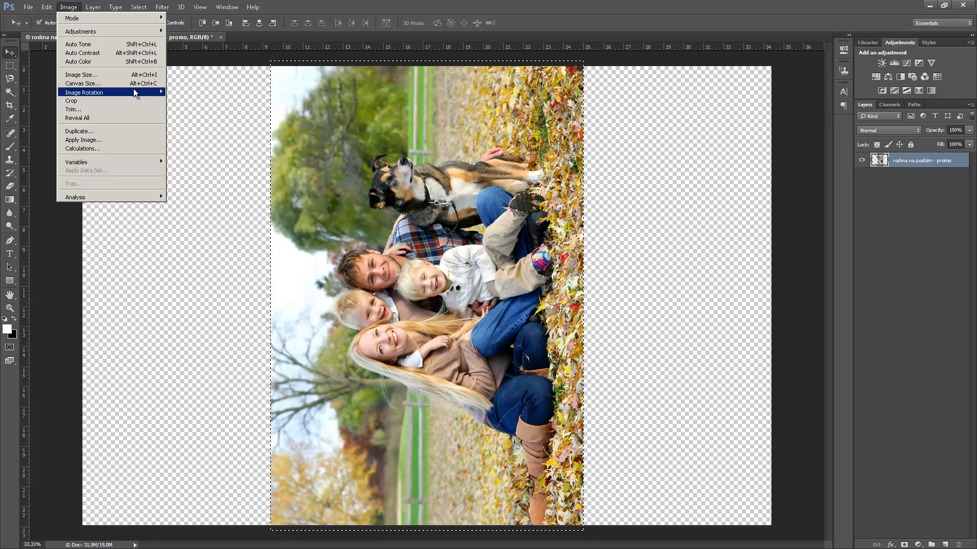
mouse_move(134, 91)
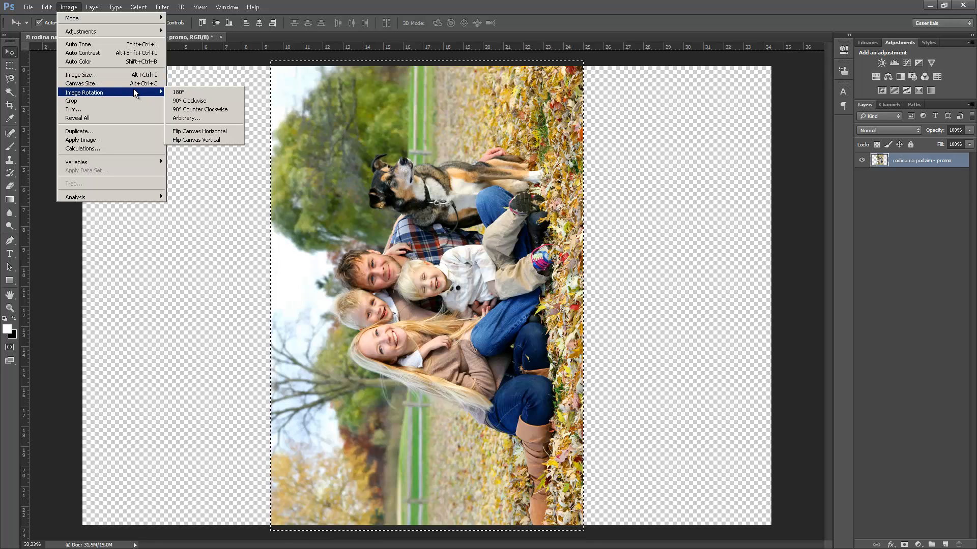
left_click(215, 98)
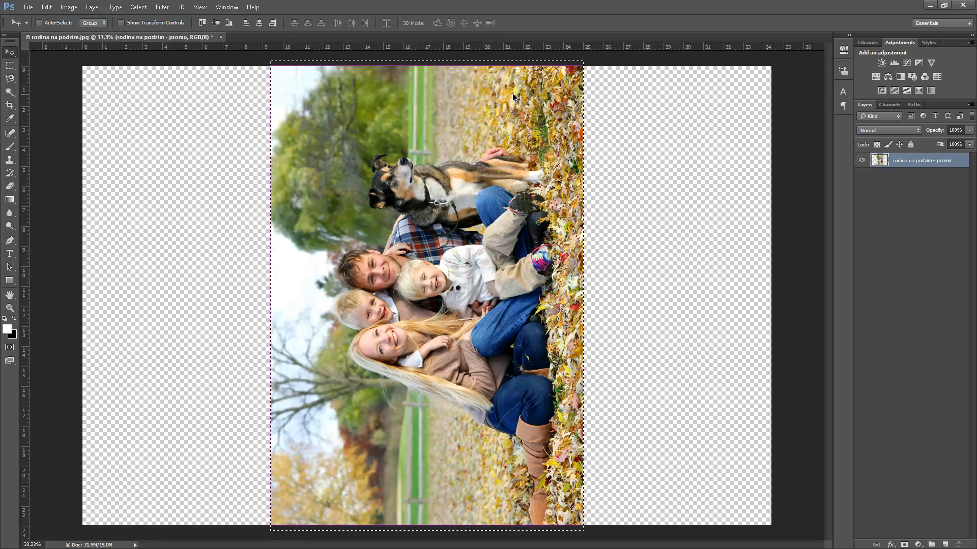
key("ctrl+d")
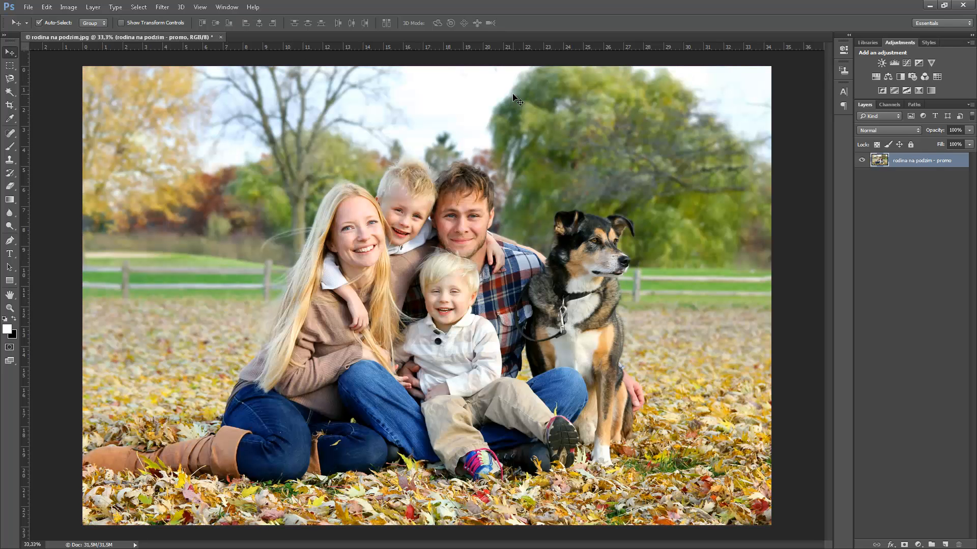